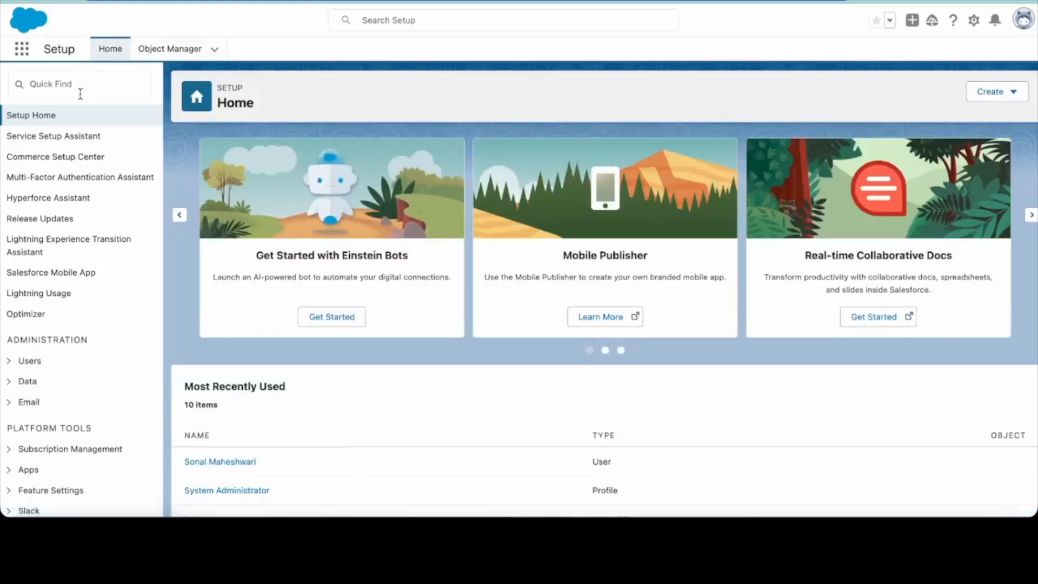
Search Setup for "Data Impo" and open the Data Import Wizard
{"action": "type", "text": "D"}
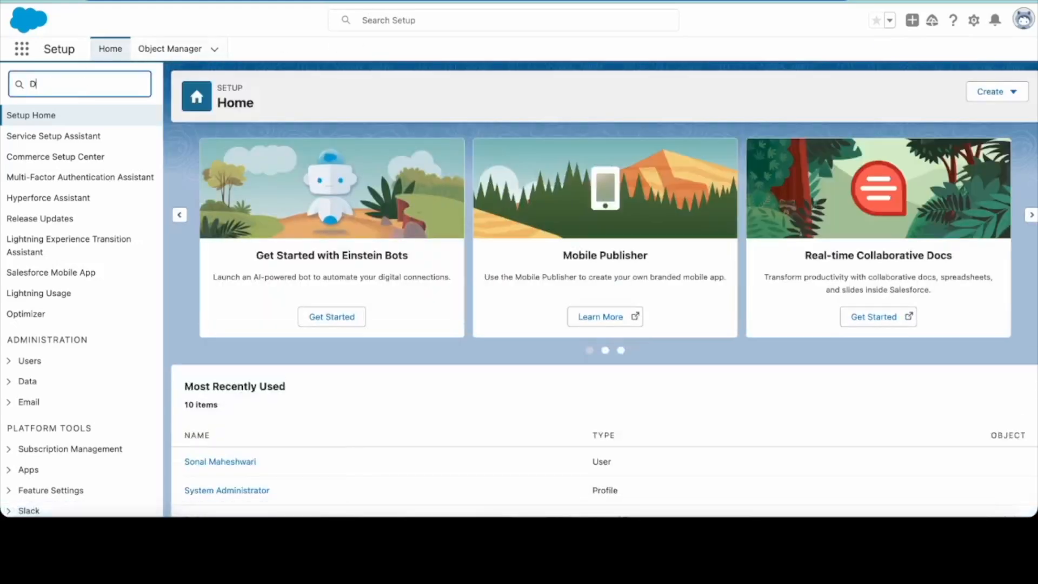
{"action": "type", "text": "ata"}
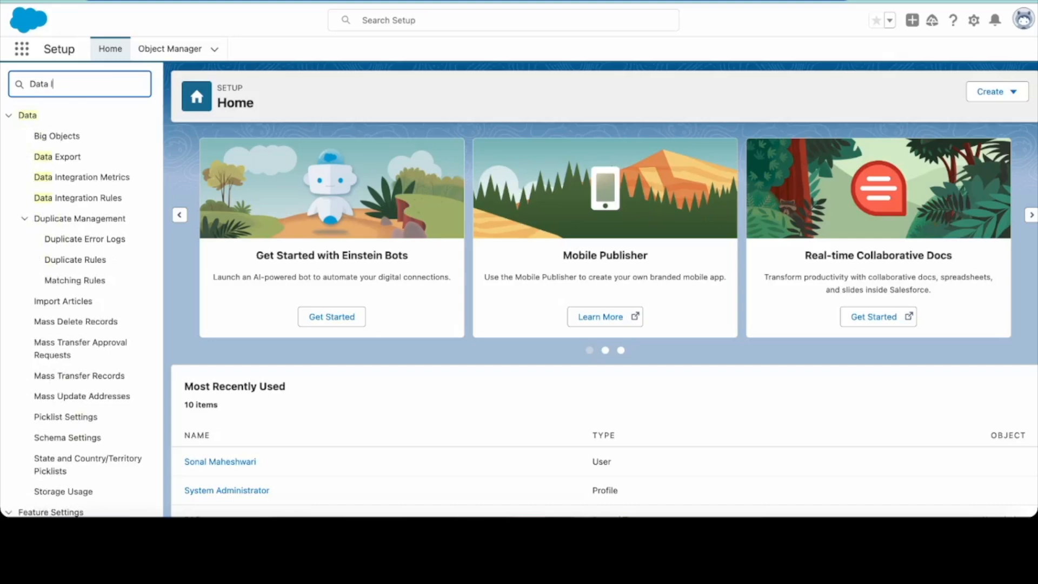
{"action": "type", "text": " Impo"}
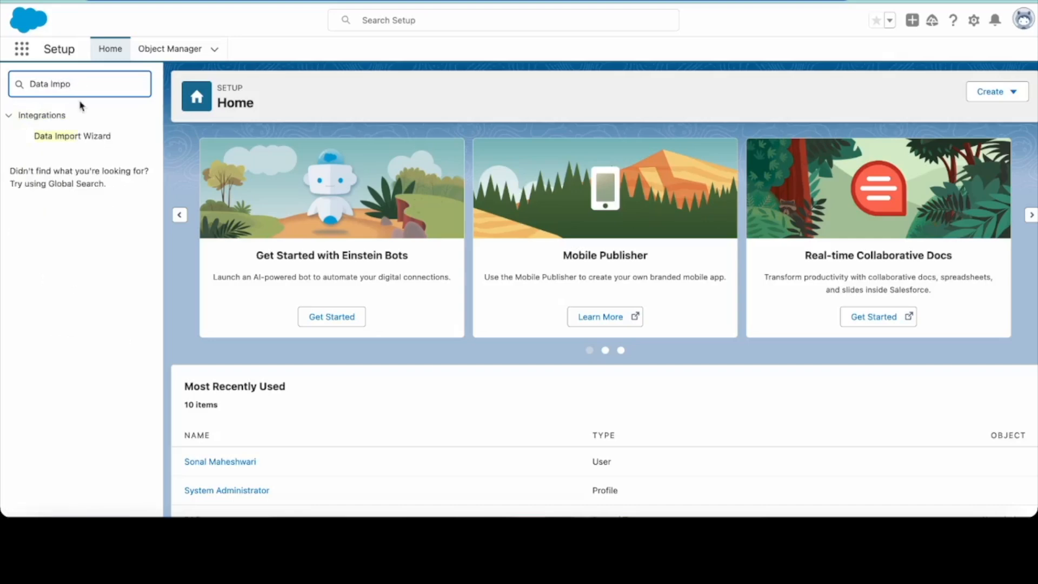
{"action": "left_click", "coordinate": [78, 139]}
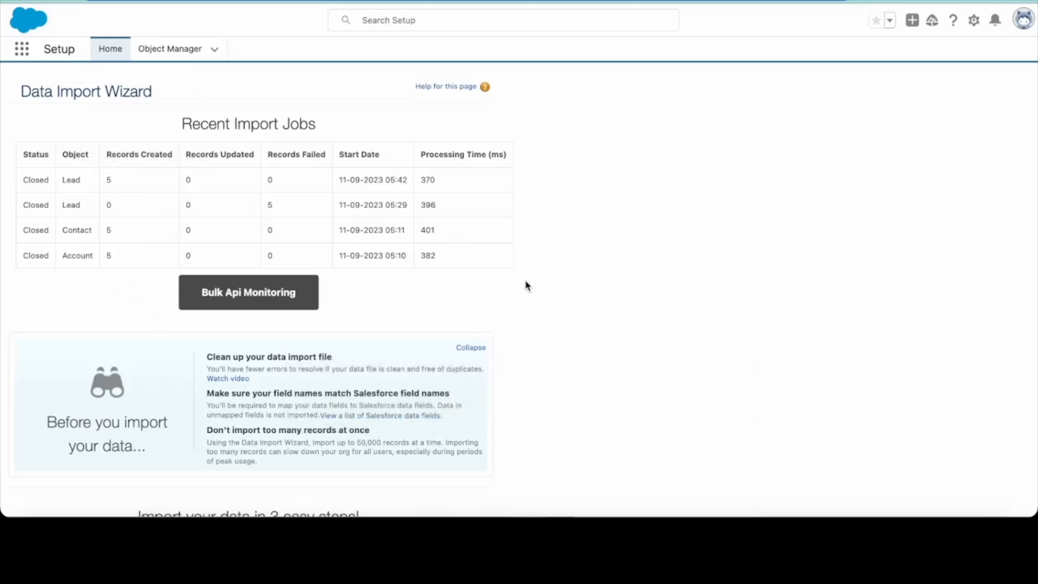
Launch the import wizard and choose to add new records to the standard Leads object
{"action": "scroll", "coordinate": [527, 285], "scroll_direction": "down", "scroll_amount": 5}
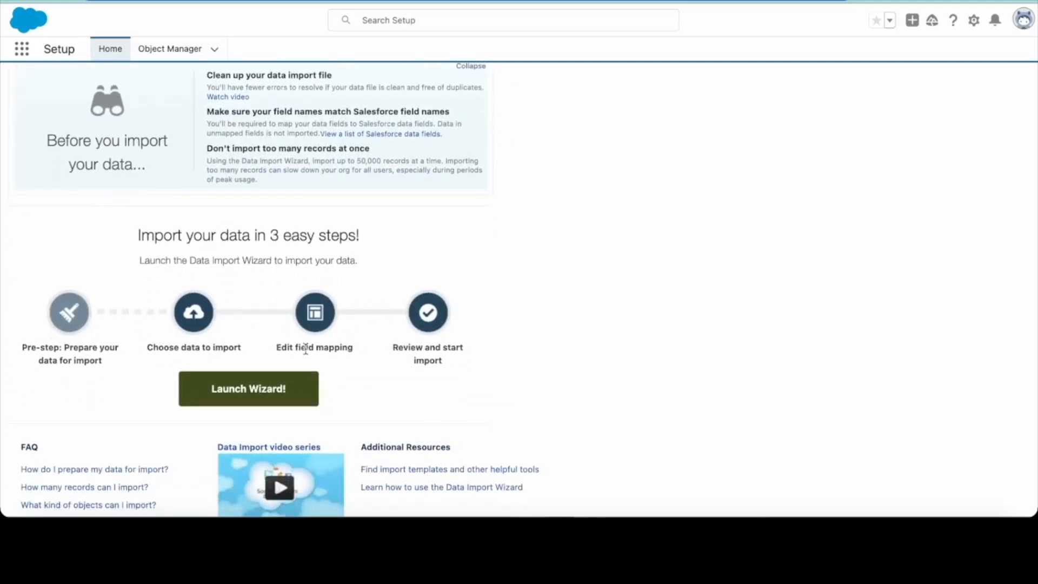
{"action": "scroll", "coordinate": [243, 401], "scroll_direction": "up", "scroll_amount": 5}
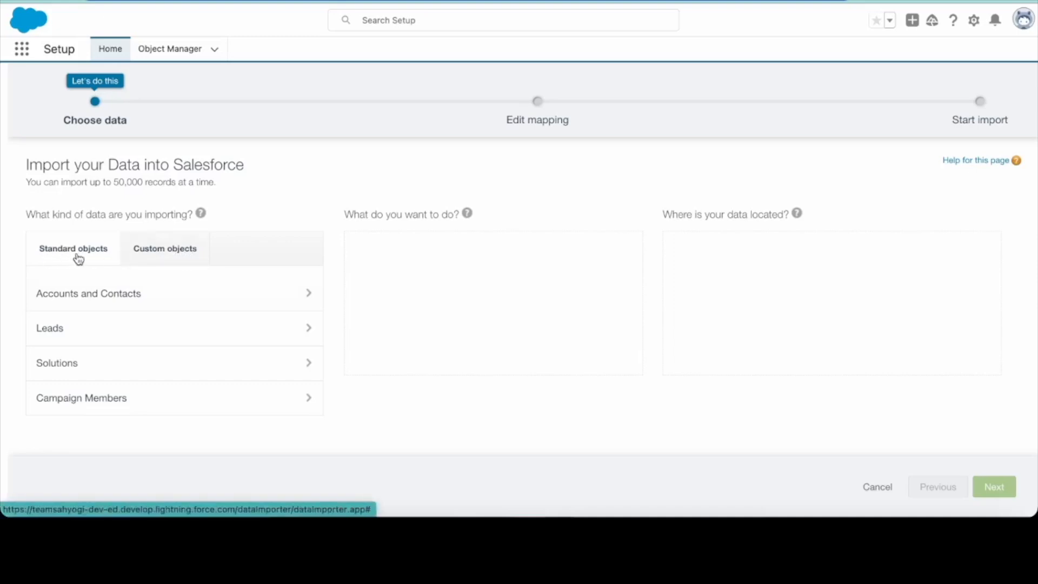
{"action": "left_click", "coordinate": [99, 338]}
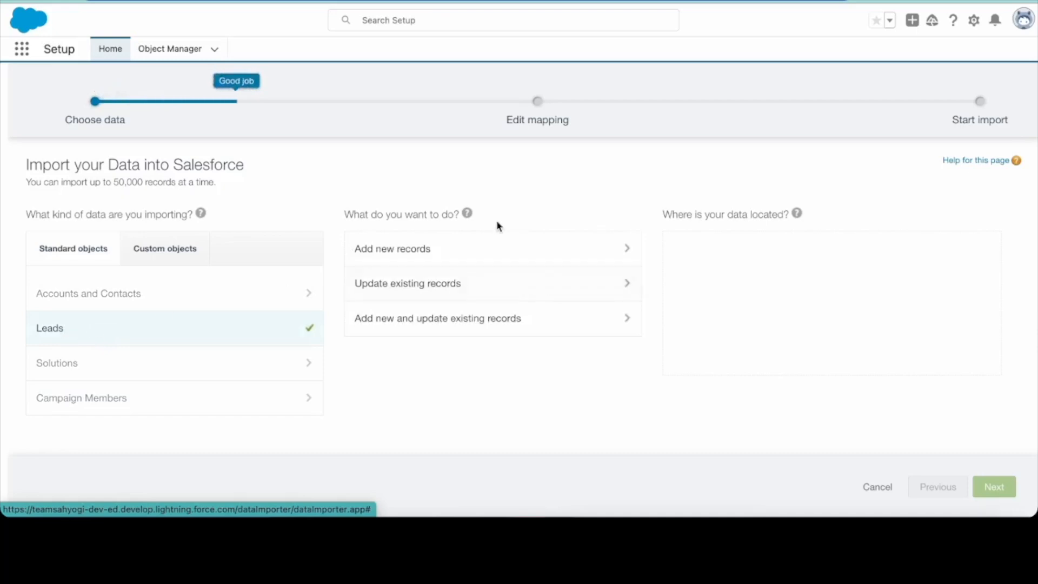
{"action": "left_click", "coordinate": [480, 253]}
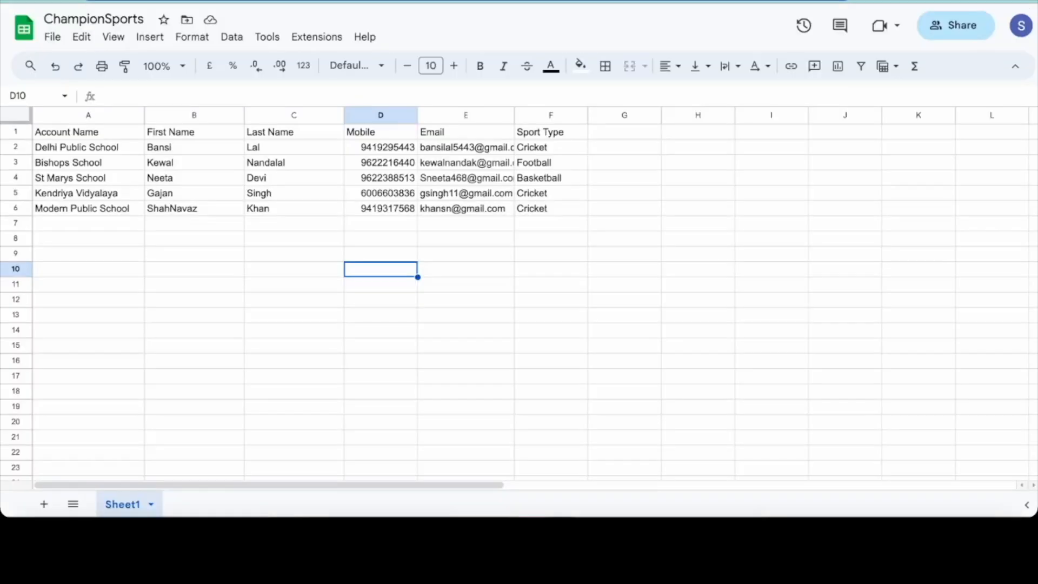
Switch to the ChampionSports spreadsheet in Google Sheets and download it as a comma-separated values (.csv) file
{"action": "left_click", "coordinate": [51, 38]}
{"action": "mouse_move", "coordinate": [99, 223]}
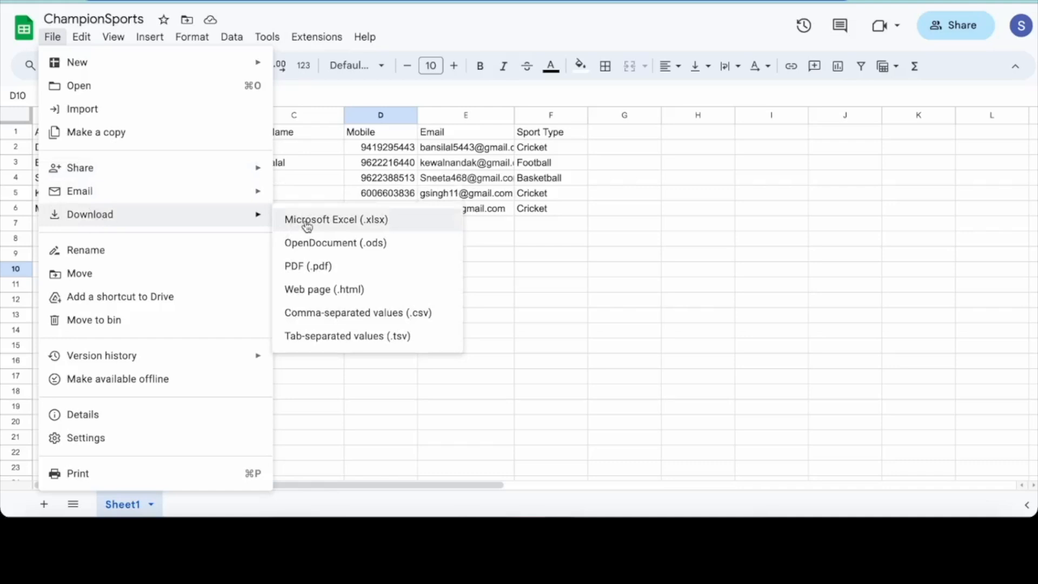
{"action": "left_click", "coordinate": [364, 316]}
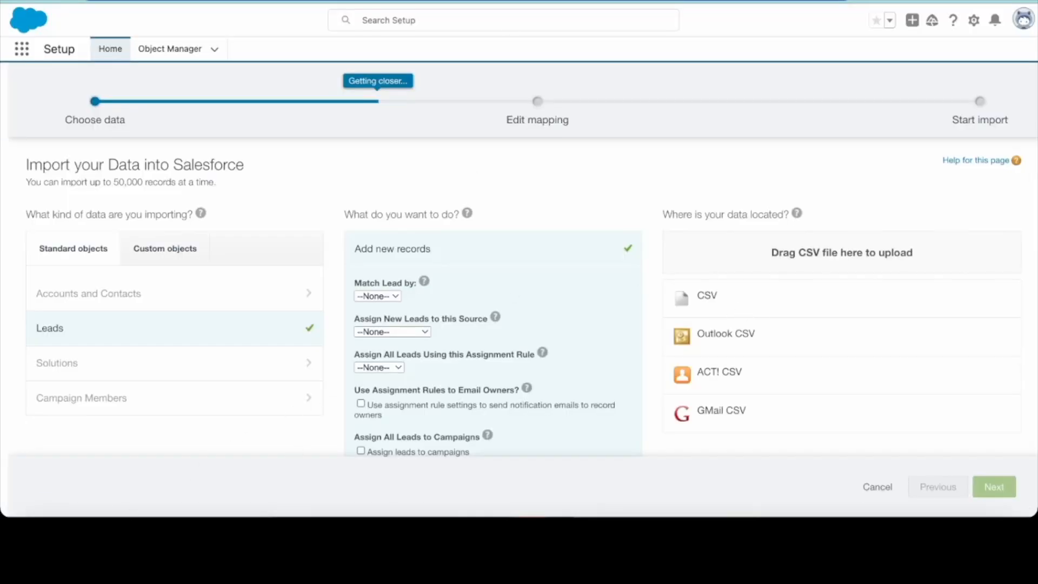
Back in the Salesforce import wizard, upload "ChampionSports - Sheet1 (1).csv" from the Downloads folder and continue to field mapping
{"action": "left_click", "coordinate": [37, 530]}
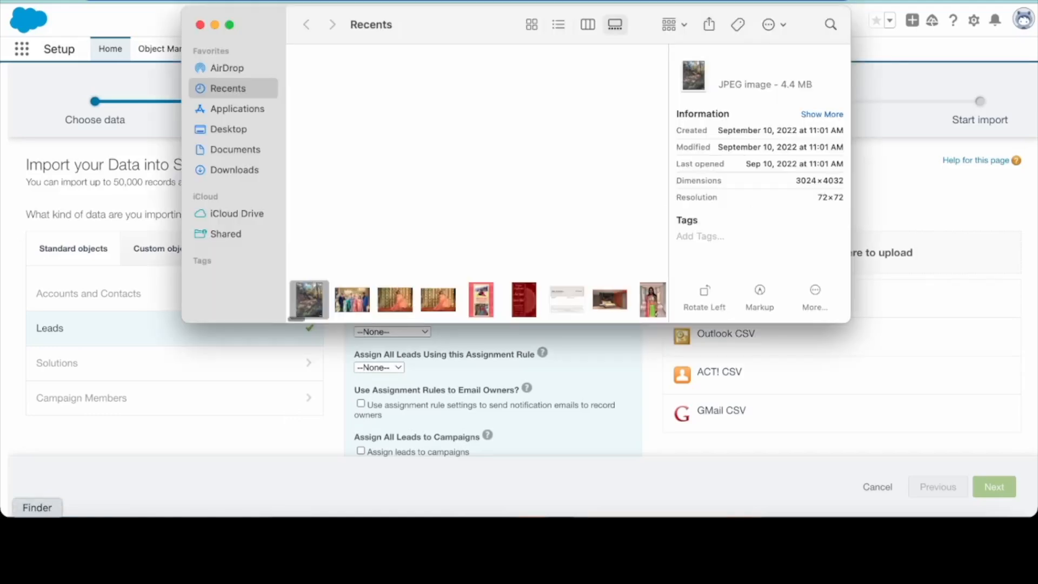
{"action": "left_click", "coordinate": [226, 177]}
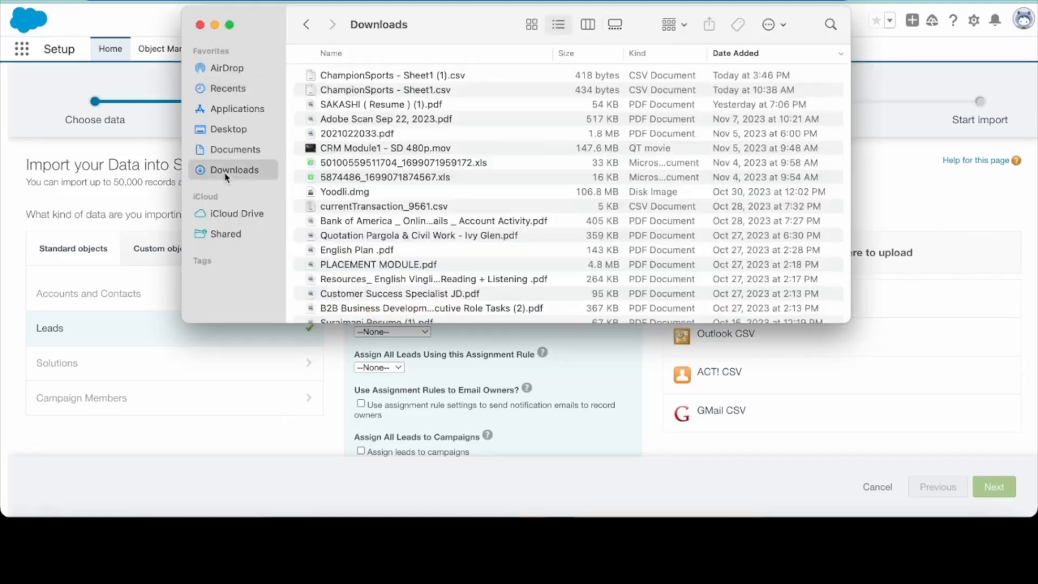
{"action": "left_click", "coordinate": [413, 75]}
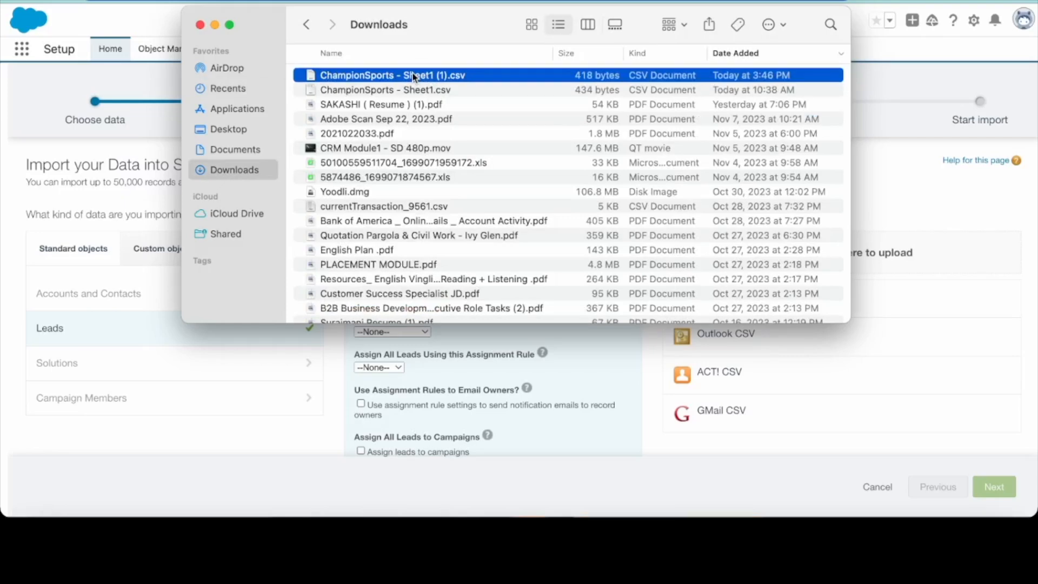
{"action": "left_click_drag", "start_coordinate": [413, 75], "coordinate": [962, 255]}
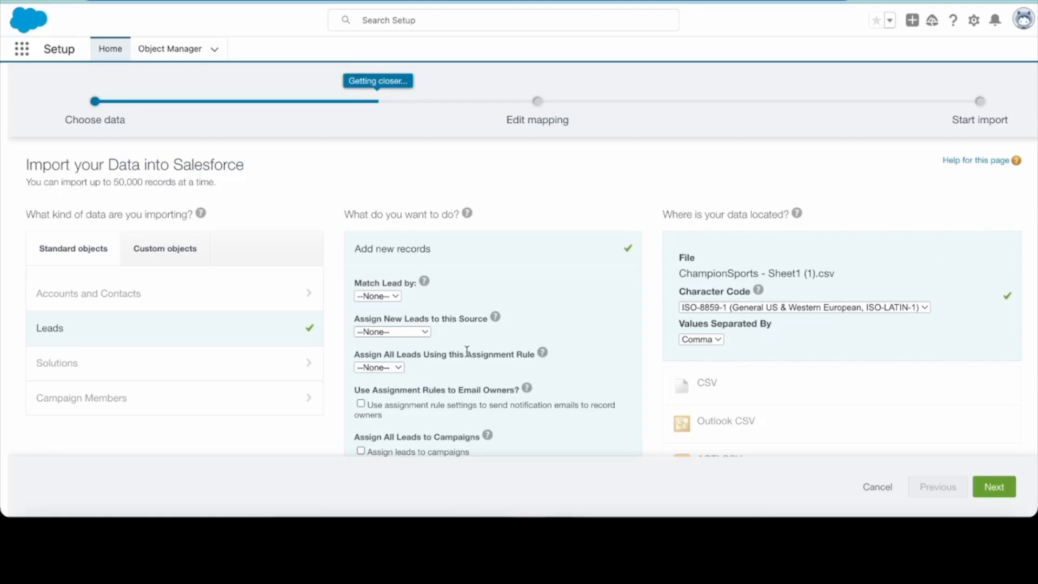
{"action": "scroll", "coordinate": [467, 351], "scroll_direction": "down", "scroll_amount": 5}
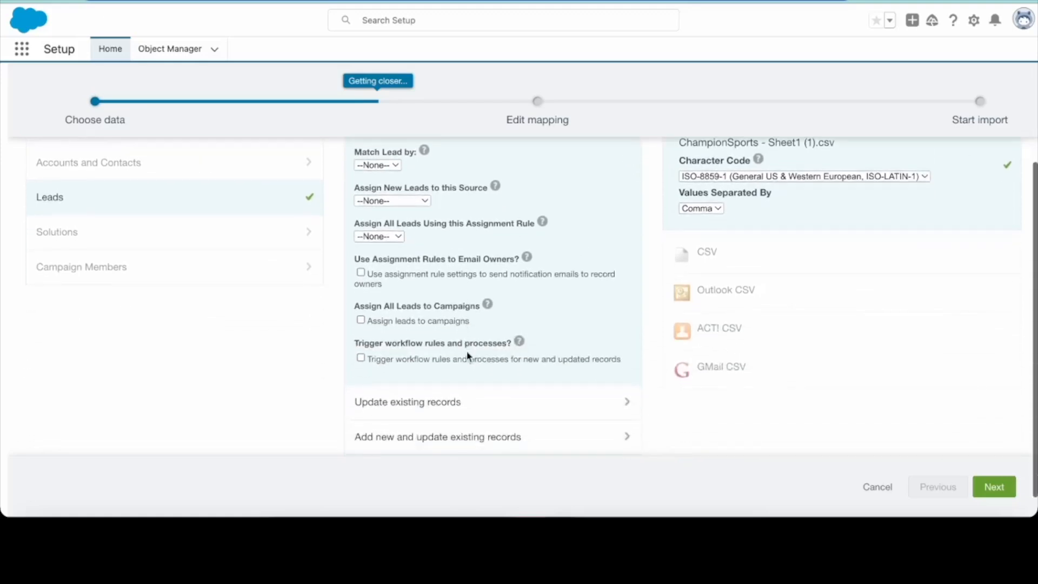
{"action": "scroll", "coordinate": [466, 356], "scroll_direction": "down", "scroll_amount": 1}
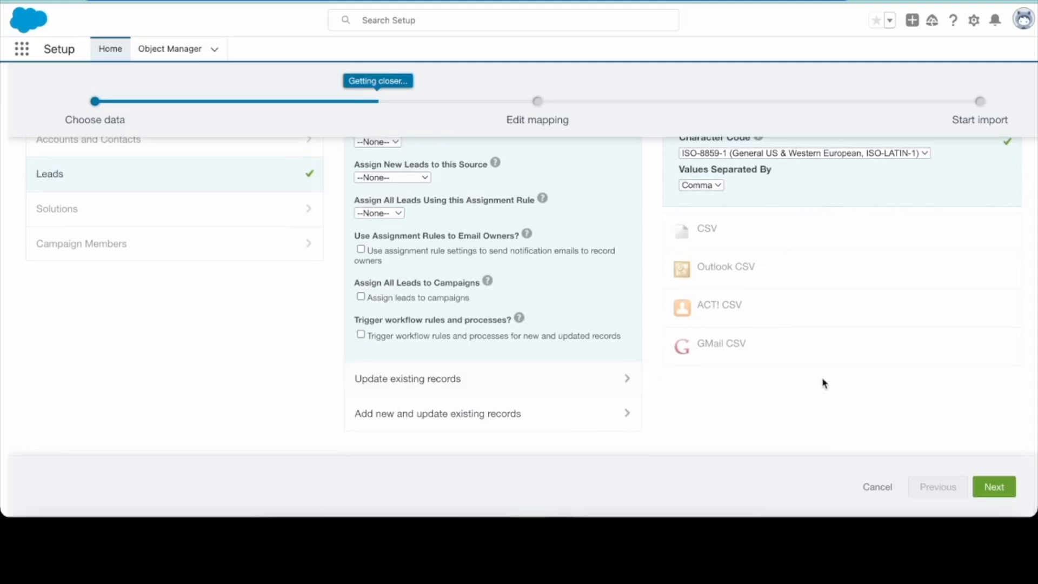
{"action": "left_click", "coordinate": [994, 489]}
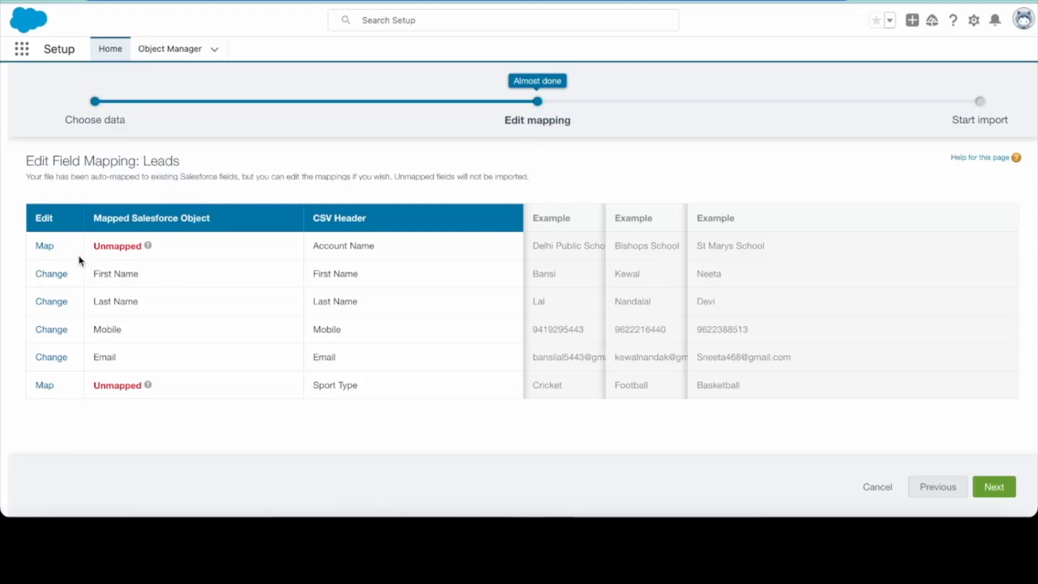
Map the unmapped Account Name column of the CSV to the Company lead field
{"action": "left_click", "coordinate": [45, 246]}
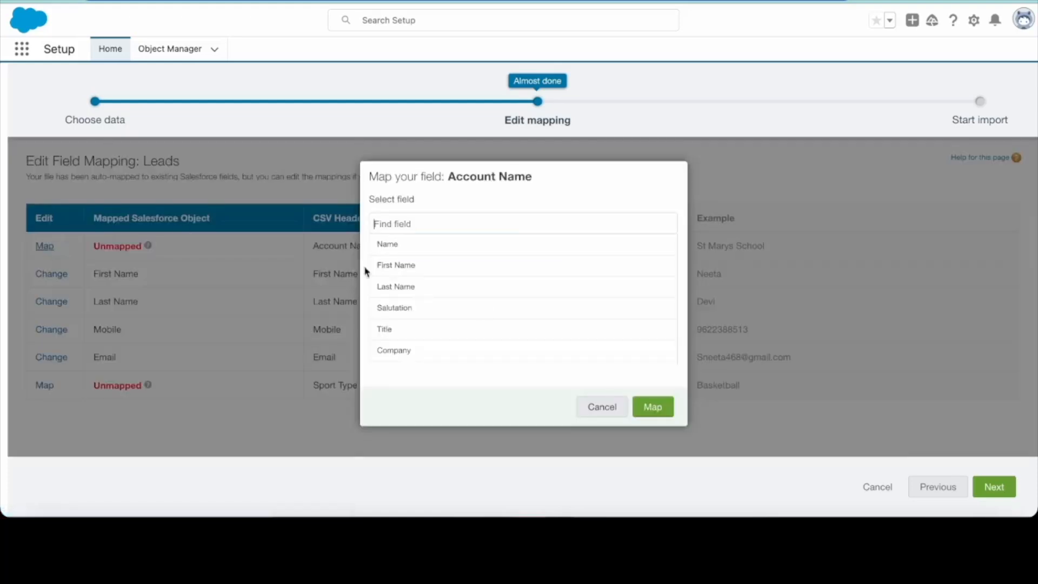
{"action": "scroll", "coordinate": [497, 320], "scroll_direction": "down", "scroll_amount": 1}
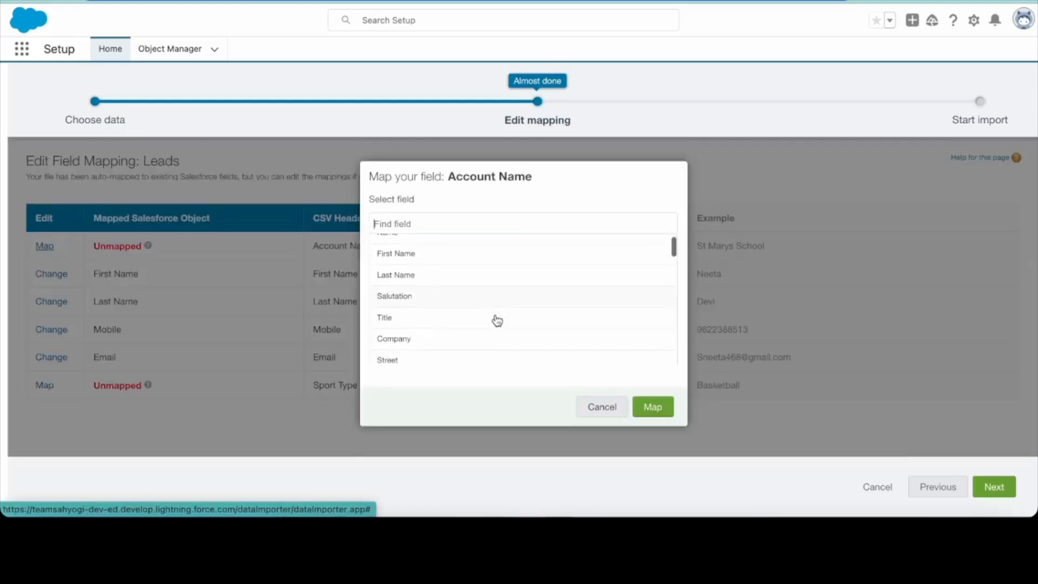
{"action": "left_click", "coordinate": [479, 347]}
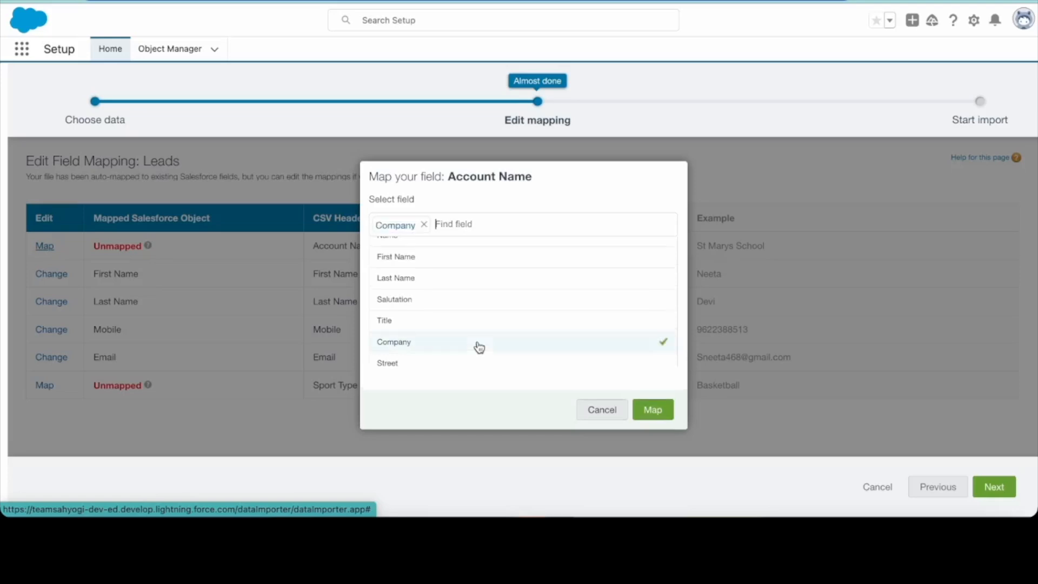
{"action": "left_click", "coordinate": [656, 411]}
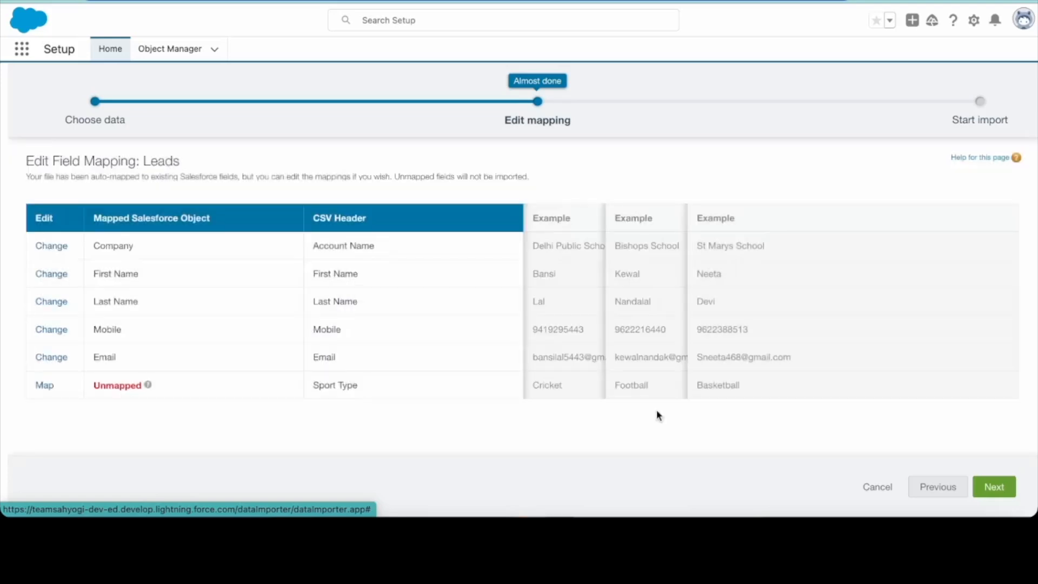
Map the unmapped Sport Type column of the CSV to the Product Interest lead field
{"action": "left_click", "coordinate": [45, 385]}
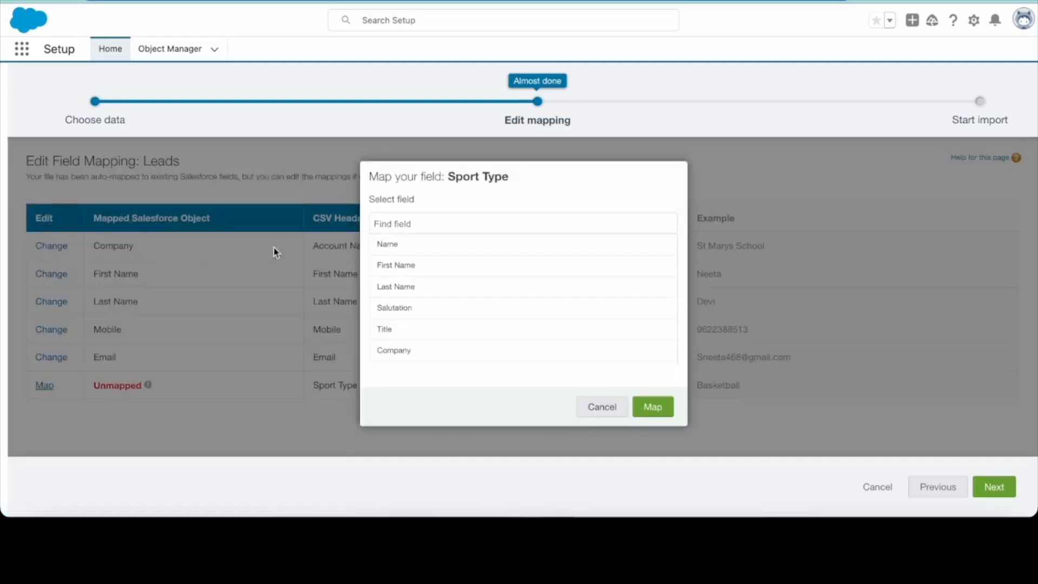
{"action": "scroll", "coordinate": [415, 285], "scroll_direction": "down", "scroll_amount": 1}
{"action": "scroll", "coordinate": [415, 285], "scroll_direction": "down", "scroll_amount": 5}
{"action": "scroll", "coordinate": [415, 285], "scroll_direction": "down", "scroll_amount": 4}
{"action": "scroll", "coordinate": [415, 285], "scroll_direction": "down", "scroll_amount": 4}
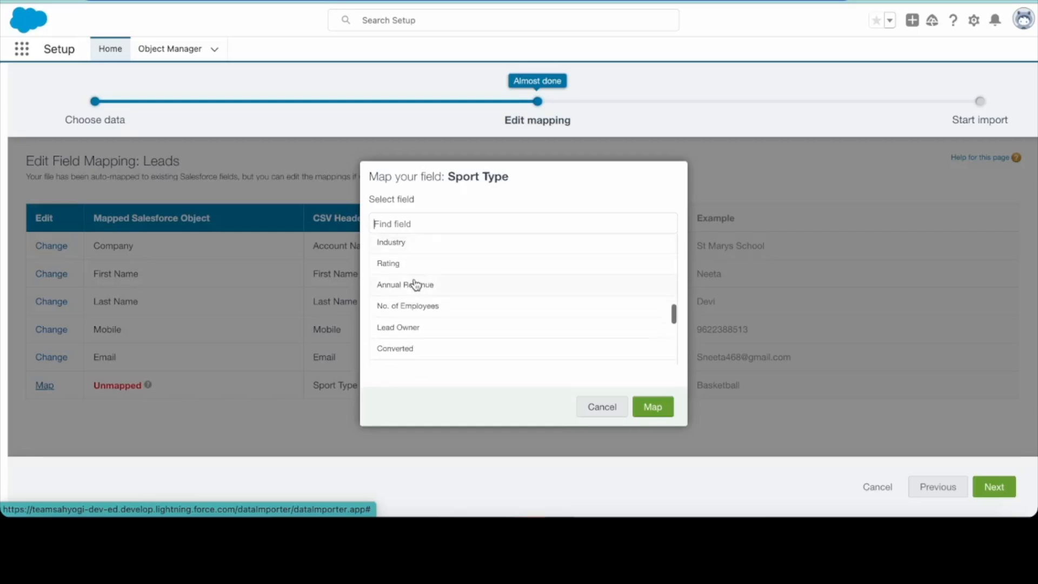
{"action": "scroll", "coordinate": [415, 285], "scroll_direction": "down", "scroll_amount": 4}
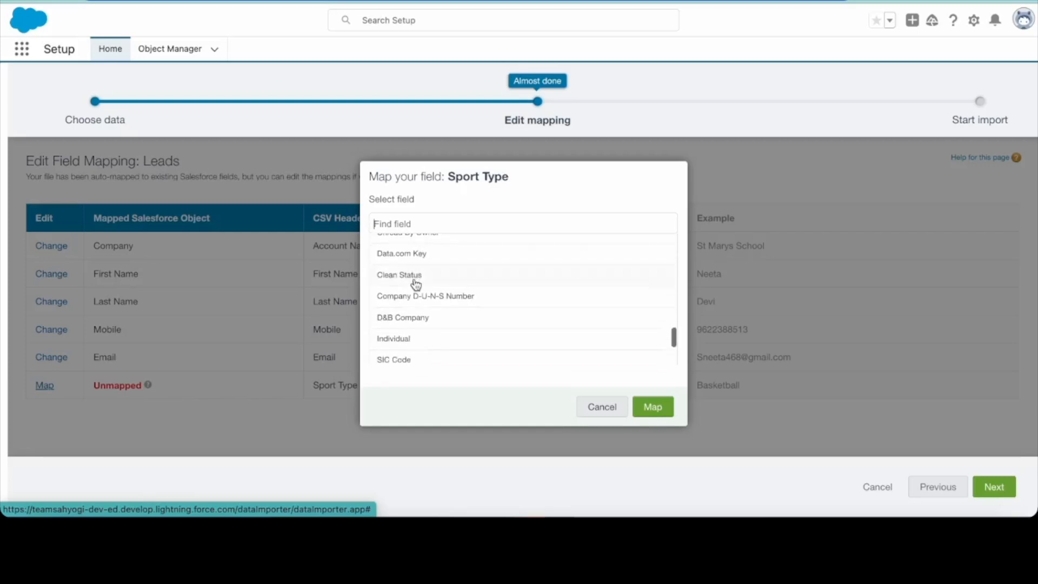
{"action": "scroll", "coordinate": [416, 285], "scroll_direction": "down", "scroll_amount": 1}
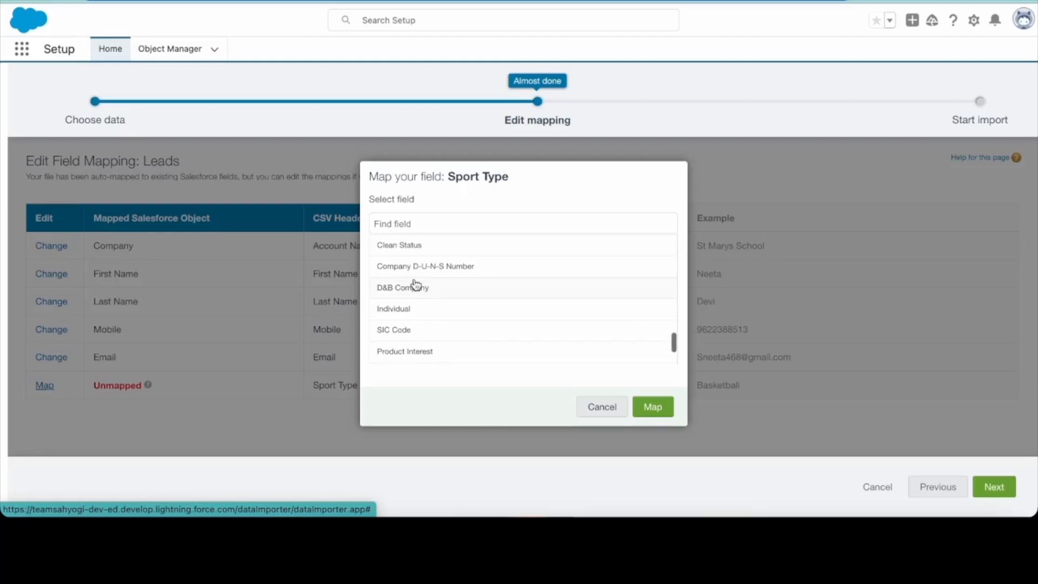
{"action": "scroll", "coordinate": [415, 284], "scroll_direction": "down", "scroll_amount": 2}
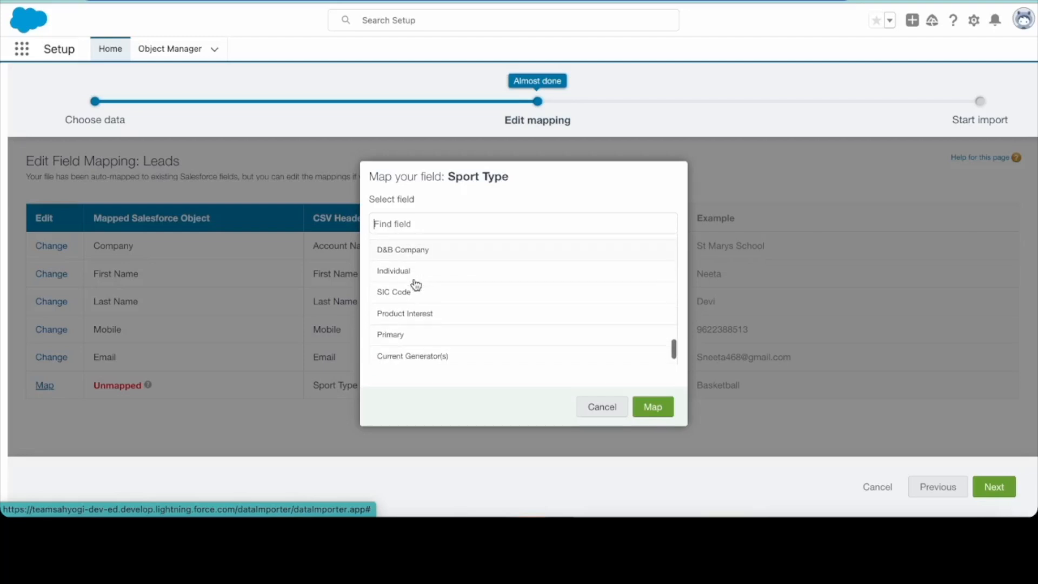
{"action": "left_click", "coordinate": [410, 321]}
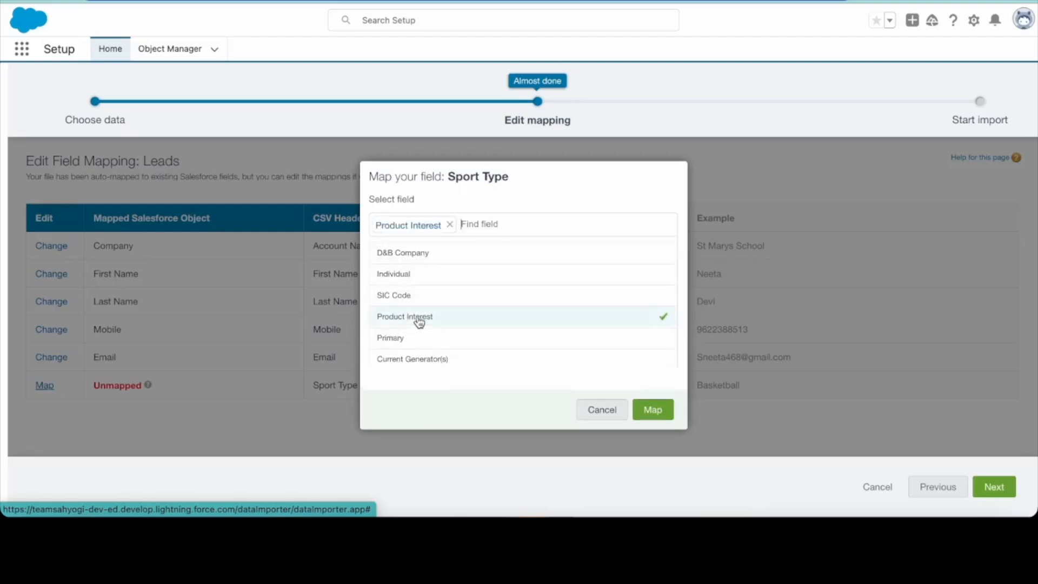
{"action": "left_click", "coordinate": [655, 413]}
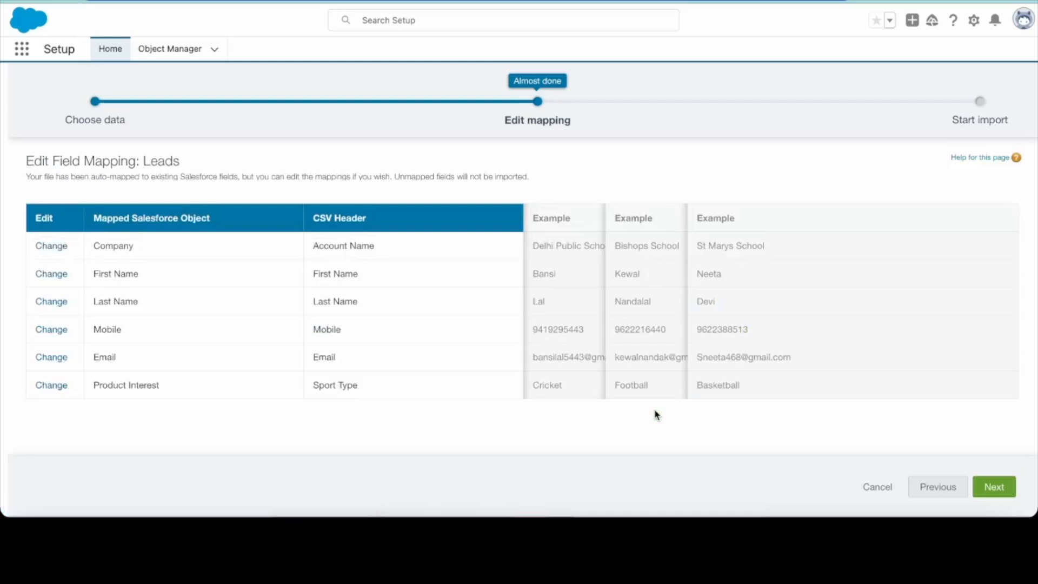
Proceed to the import review, start the lead import, and view its bulk data load job details
{"action": "left_click", "coordinate": [992, 489]}
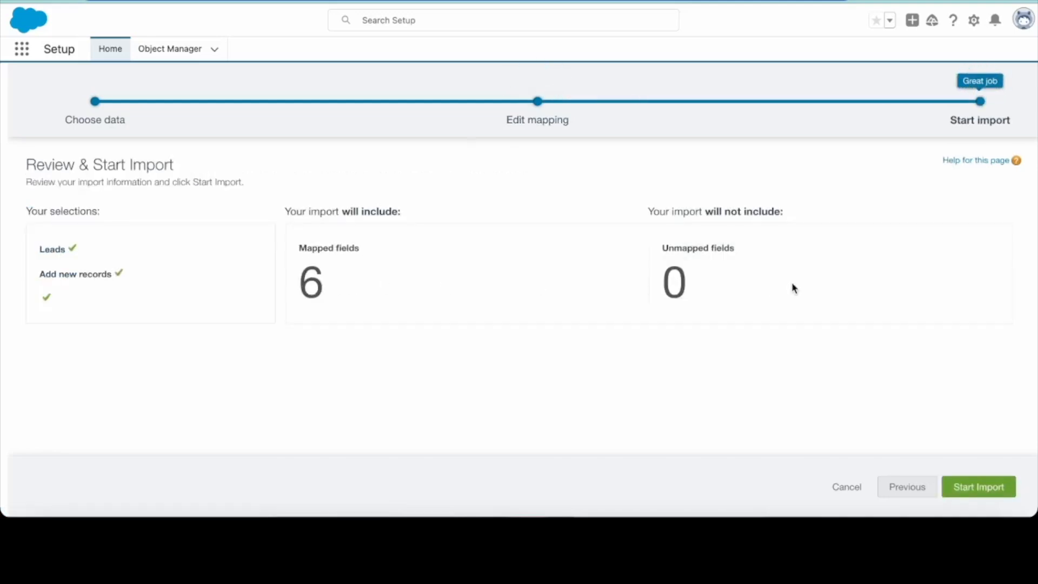
{"action": "left_click", "coordinate": [992, 490]}
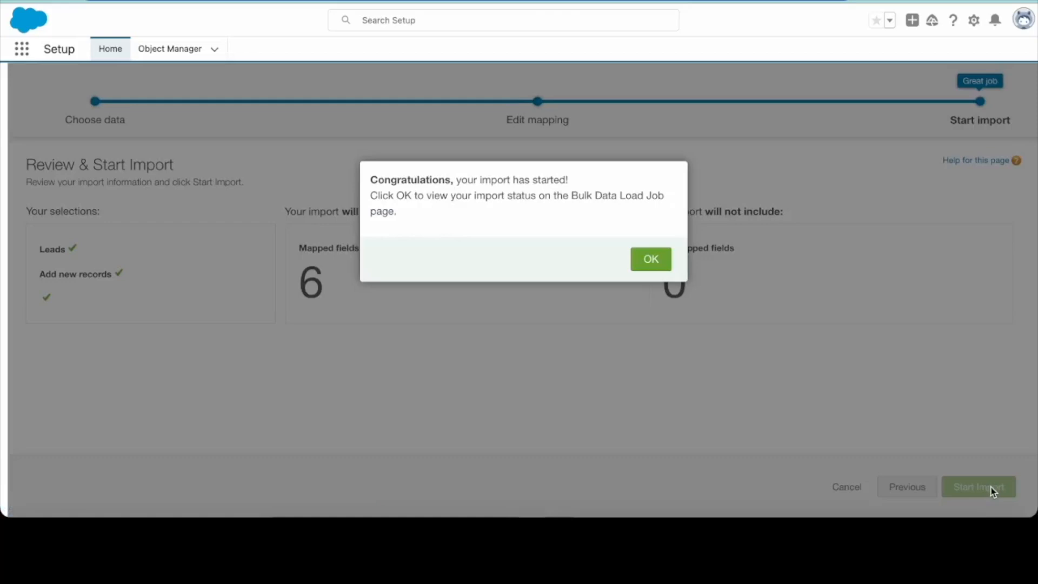
{"action": "left_click", "coordinate": [652, 260]}
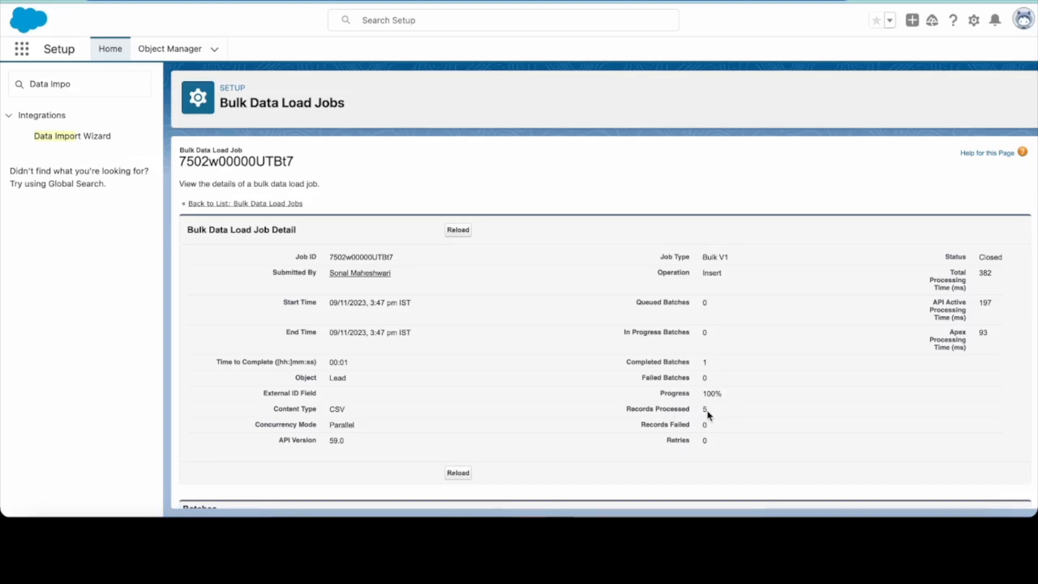
{"action": "scroll", "coordinate": [745, 441], "scroll_direction": "down", "scroll_amount": 2}
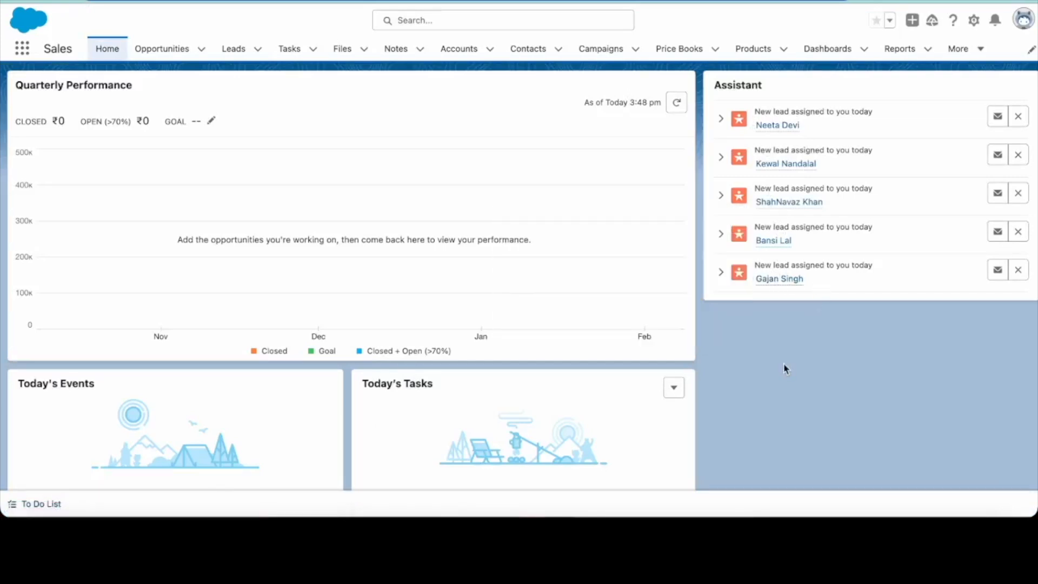
Open the Leads list in the Sales app and display the Today's Leads list view
{"action": "left_click", "coordinate": [236, 56]}
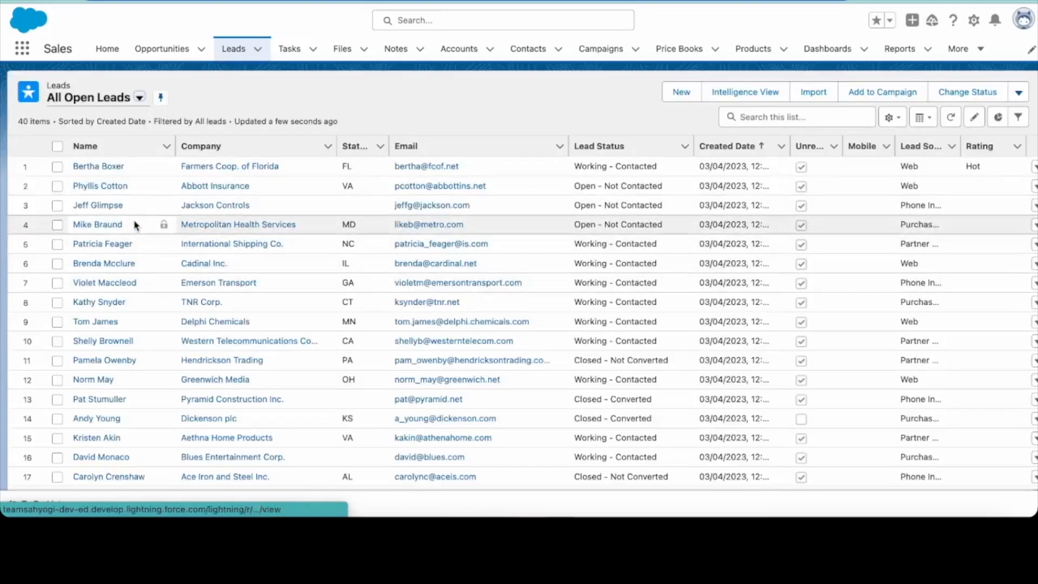
{"action": "left_click", "coordinate": [142, 99]}
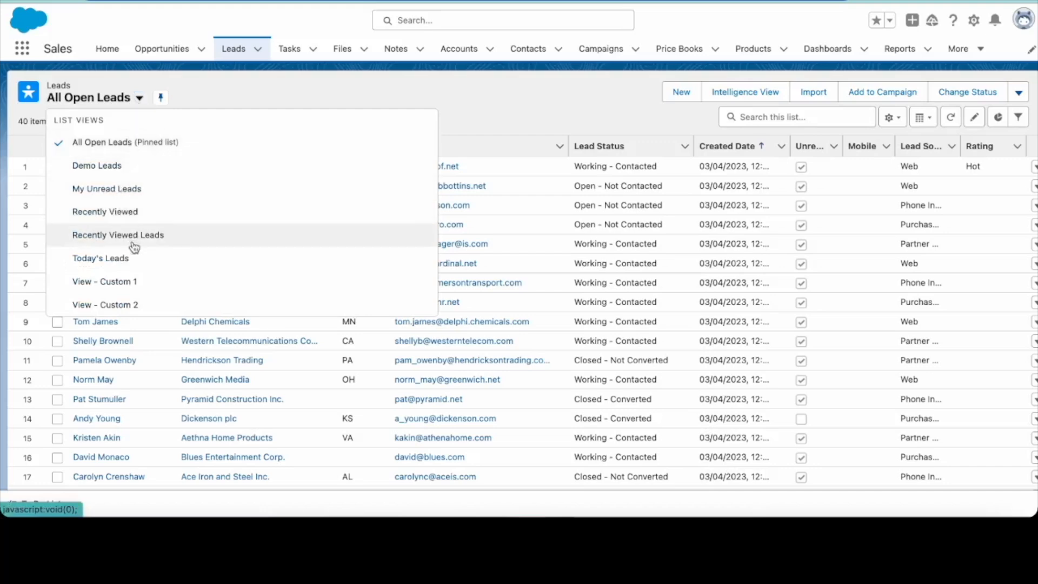
{"action": "left_click", "coordinate": [100, 258]}
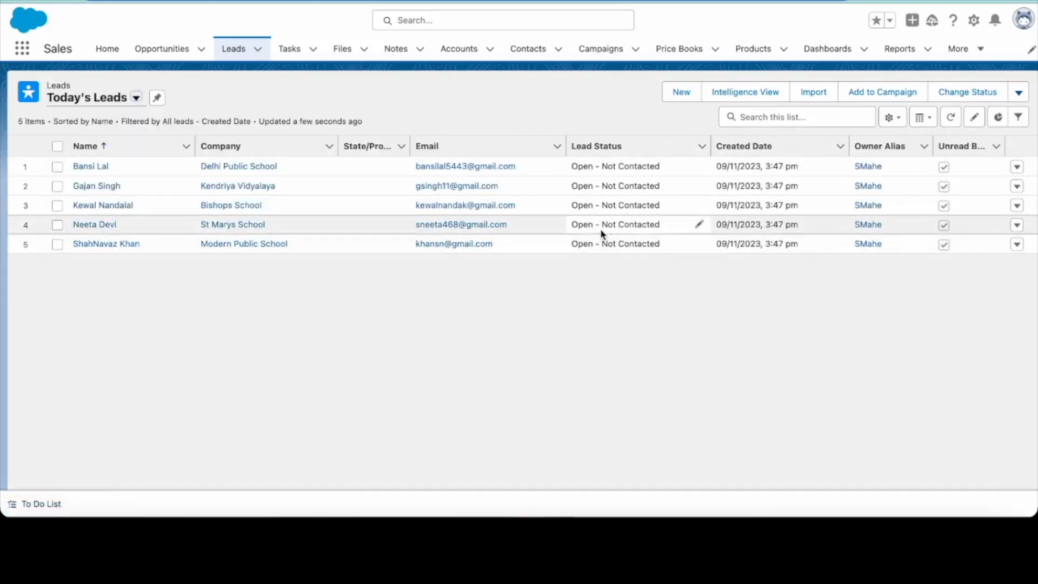